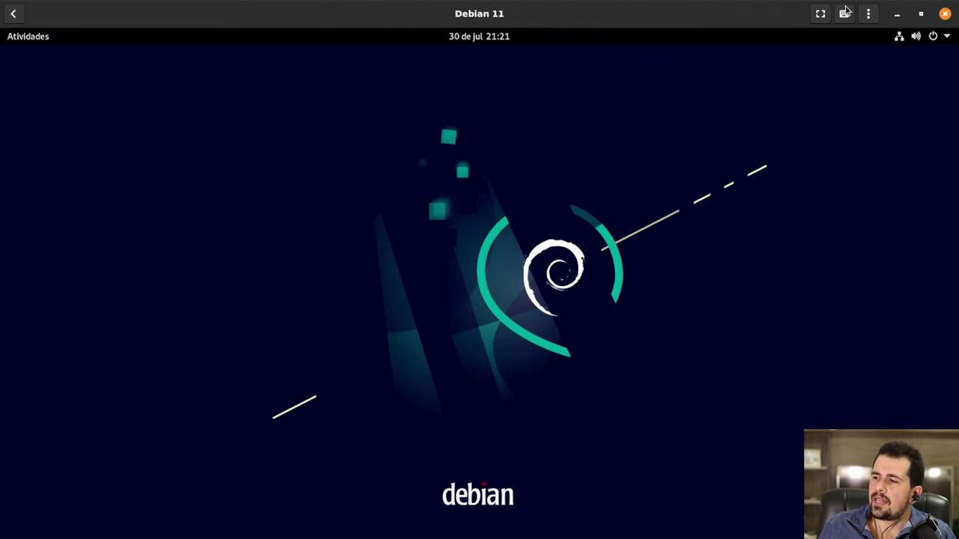
- Minimize the Debian 11 VM window and select the downloaded CA-MaskGuidance document in Downloads
{"action": "left_click", "coordinate": [896, 15]}
{"action": "left_click", "coordinate": [828, 105]}
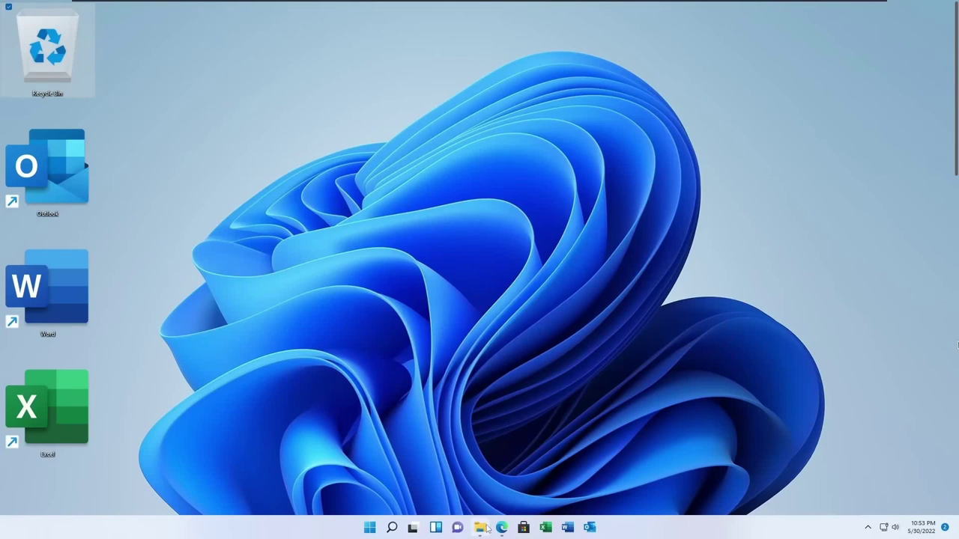
{"action": "left_click", "coordinate": [480, 528]}
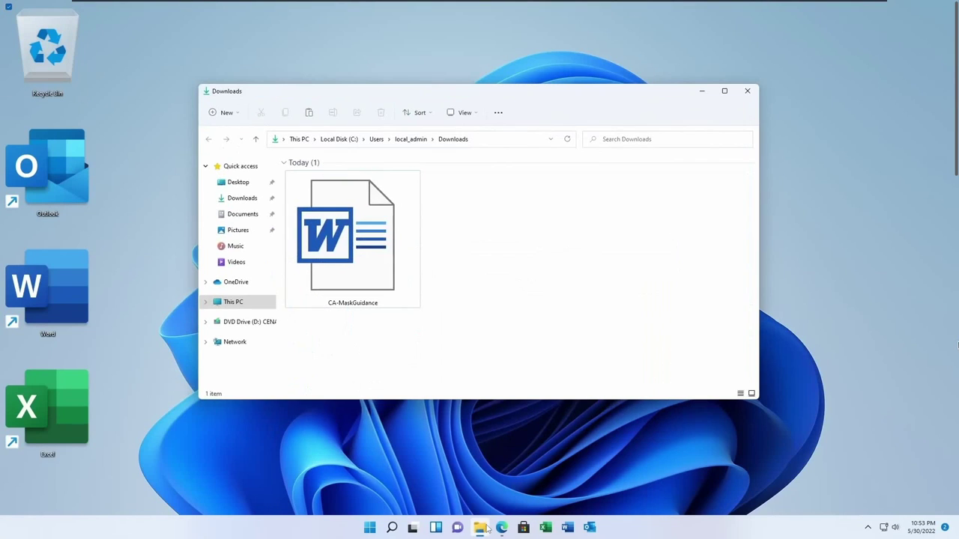
- Open CA-MaskGuidance in Word and dismiss the sign-in prompt
{"action": "double_click", "coordinate": [362, 255]}
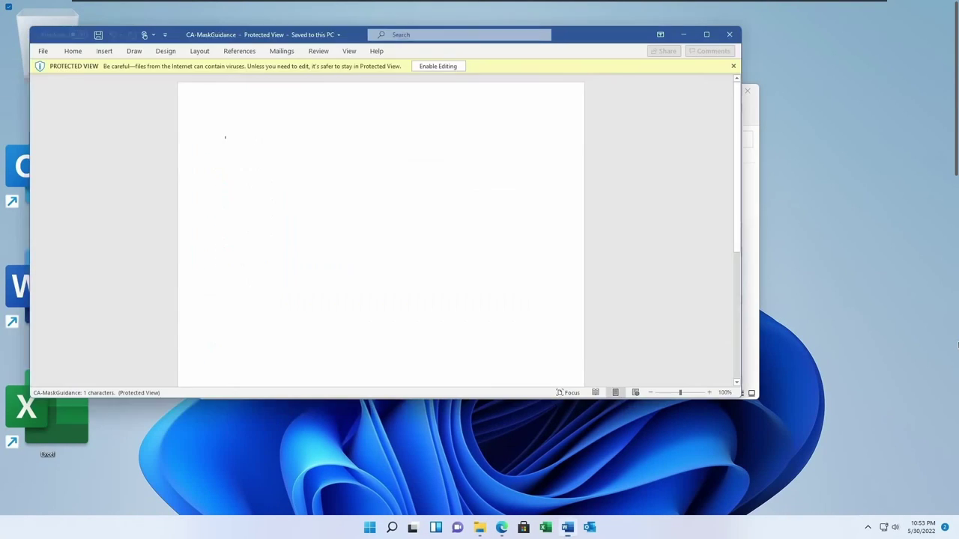
{"action": "left_click", "coordinate": [623, 71]}
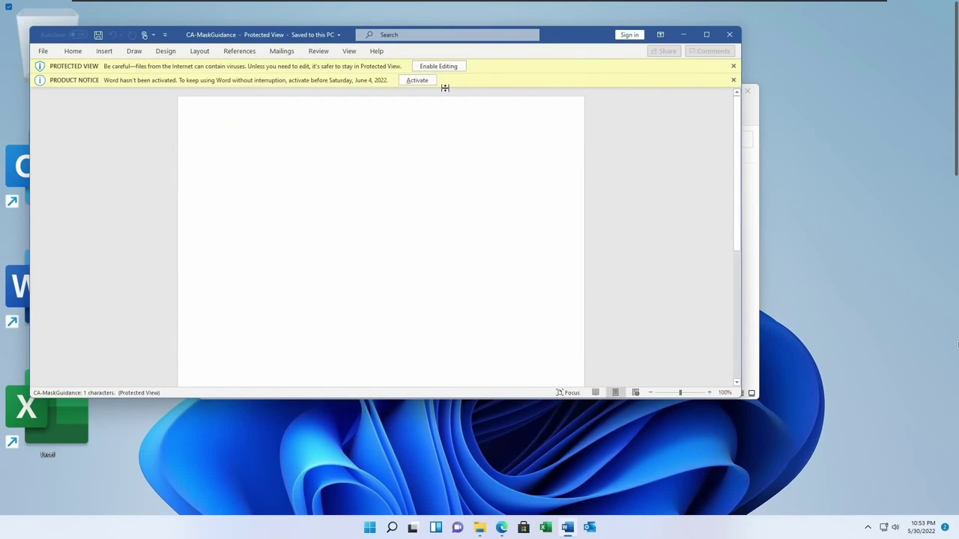
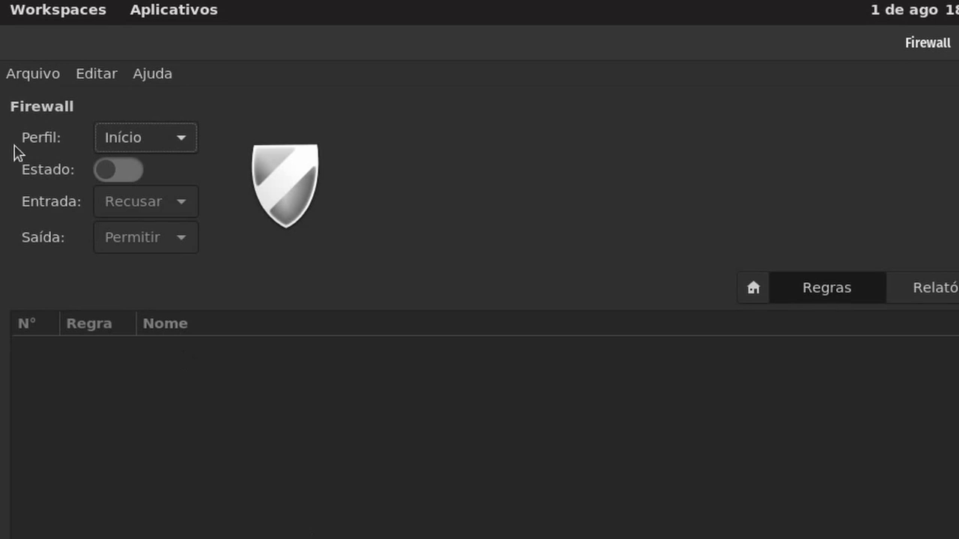
- Turn the firewall on with Entrada set to Recusar and Saída to Permitir, and show the Relatório log
{"action": "left_click", "coordinate": [109, 173]}
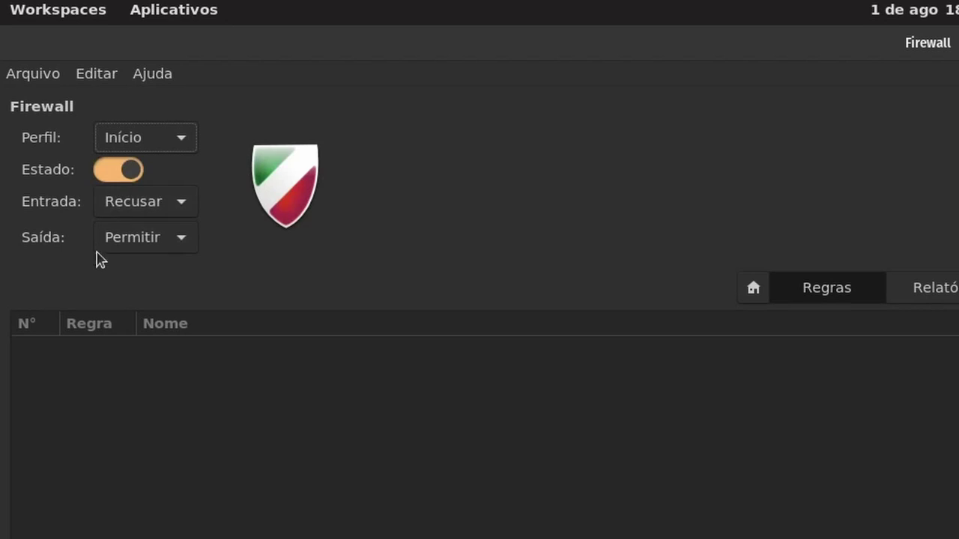
{"action": "left_click", "coordinate": [132, 201]}
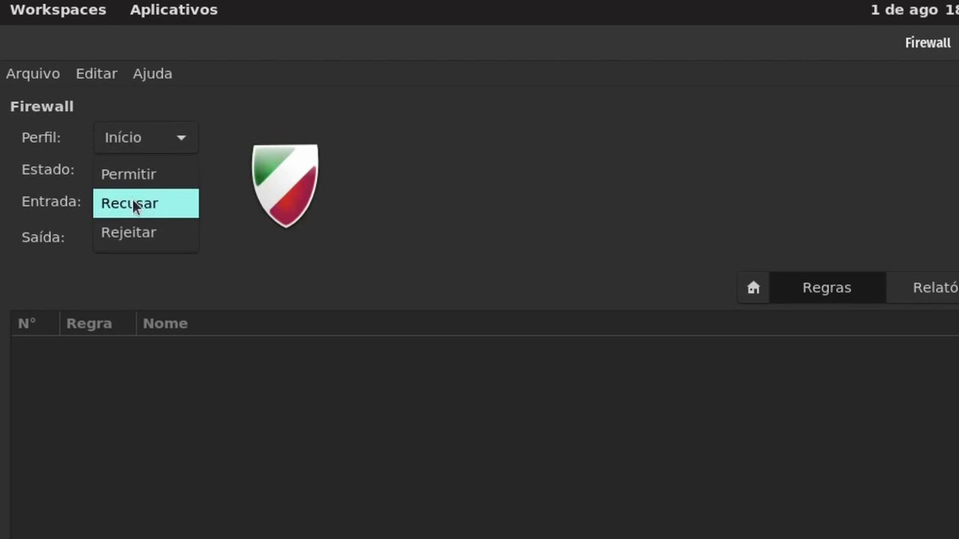
{"action": "left_click", "coordinate": [97, 208]}
{"action": "left_click", "coordinate": [133, 242]}
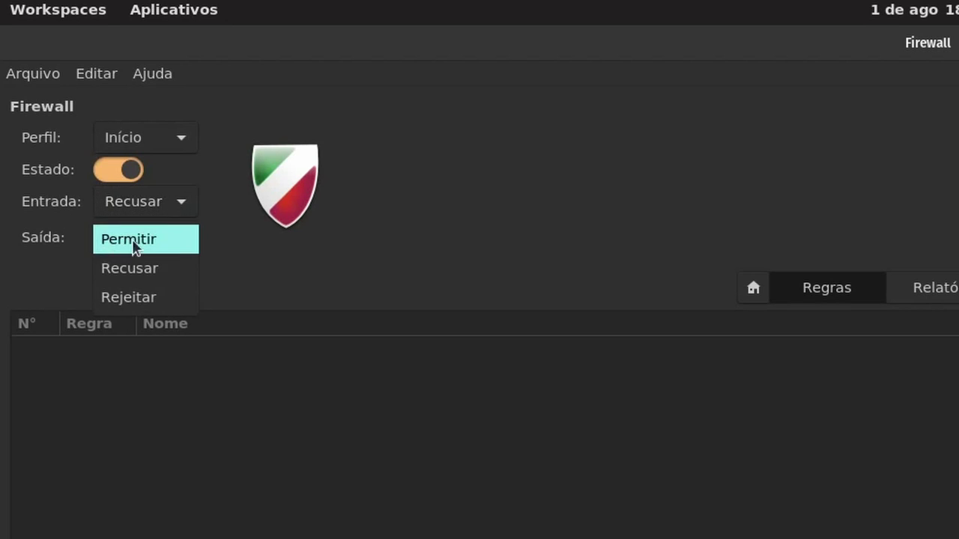
{"action": "left_click", "coordinate": [135, 244]}
{"action": "left_click", "coordinate": [955, 288]}
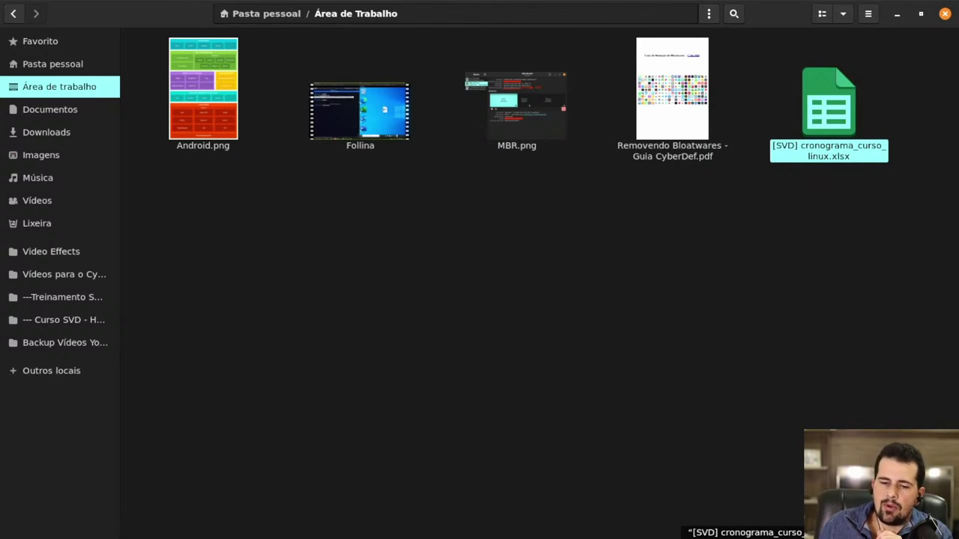
- Switch to the Debian 11 virtual machine window so its desktop fills the screen
{"action": "key", "text": "alt+Tab"}
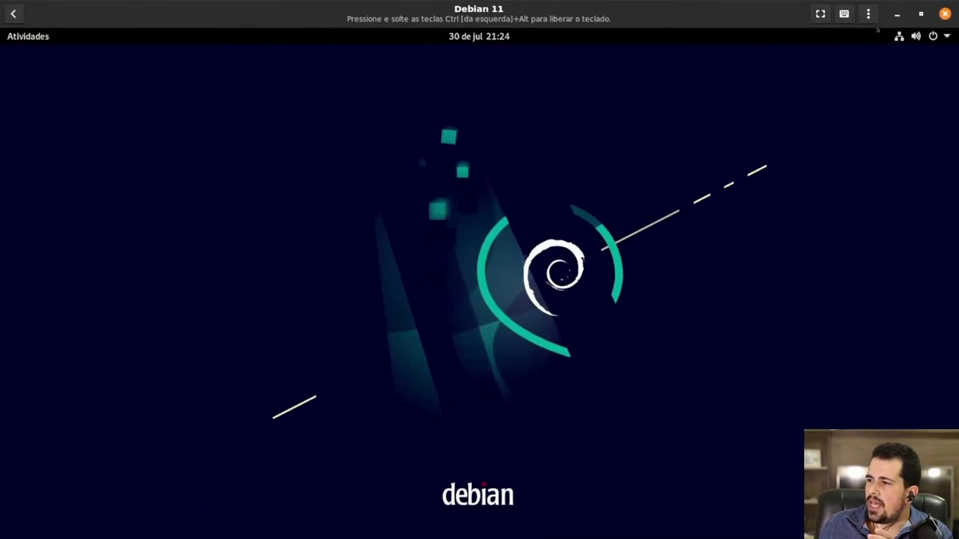
- Send [SVD] cronograma_curso_linux.xlsx from the host's Área de trabalho into the Debian 11 VM
{"action": "left_click", "coordinate": [868, 15]}
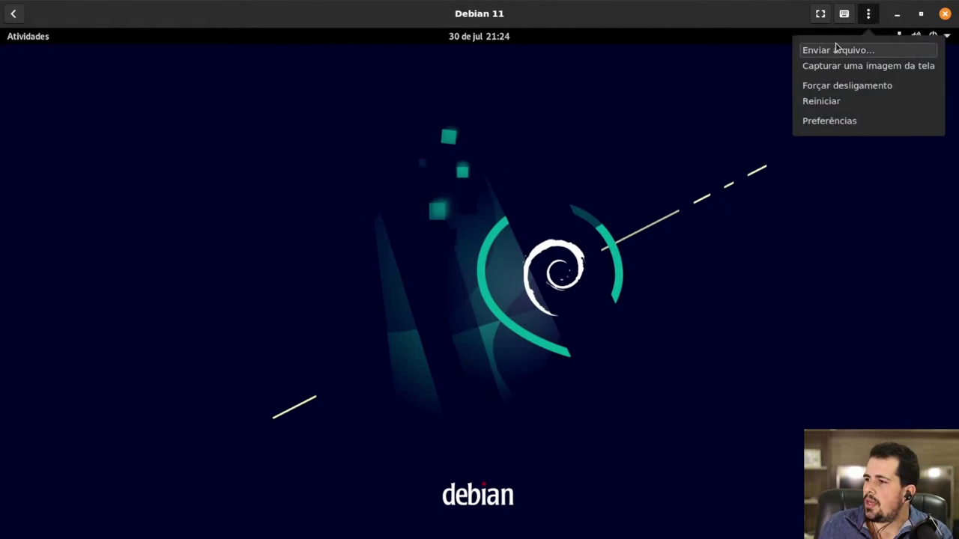
{"action": "left_click", "coordinate": [843, 51]}
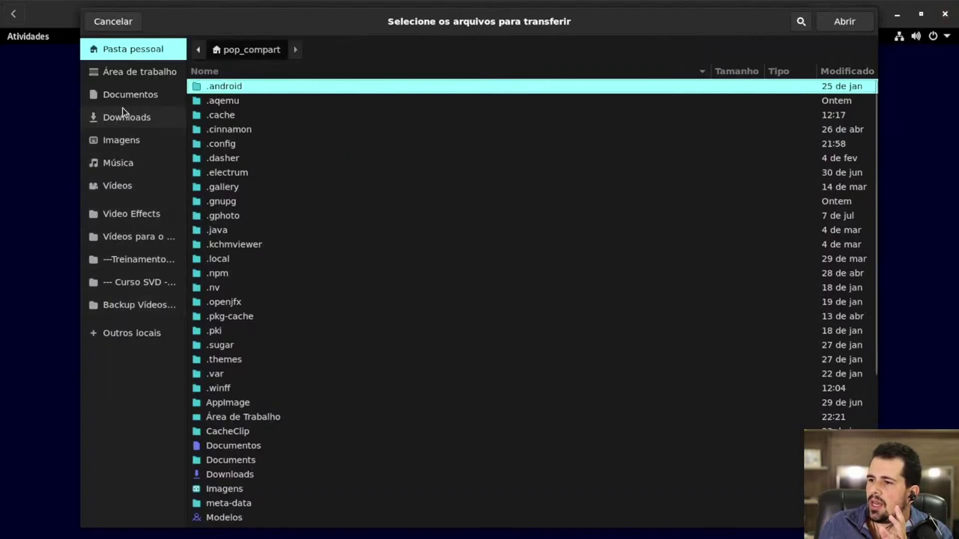
{"action": "left_click", "coordinate": [139, 75]}
{"action": "left_click", "coordinate": [221, 144]}
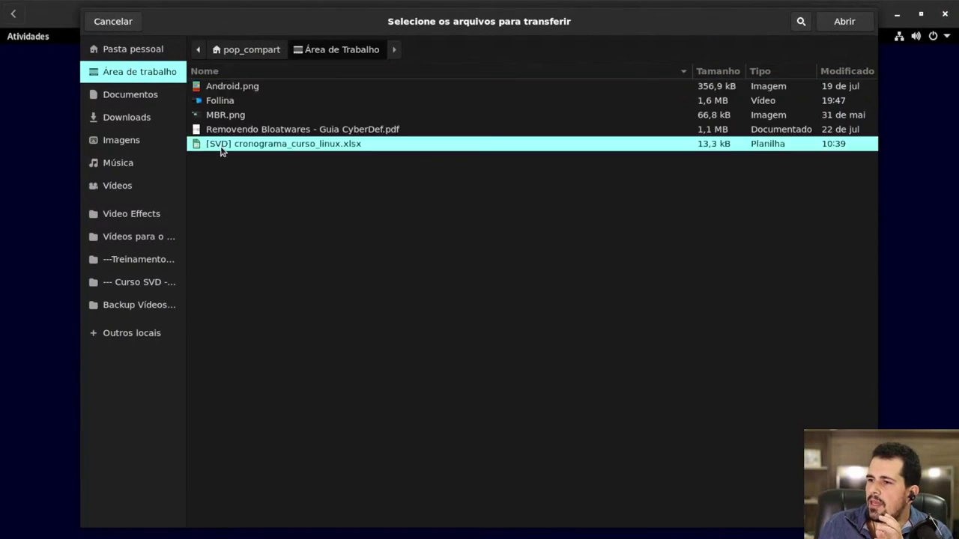
{"action": "double_click", "coordinate": [259, 144]}
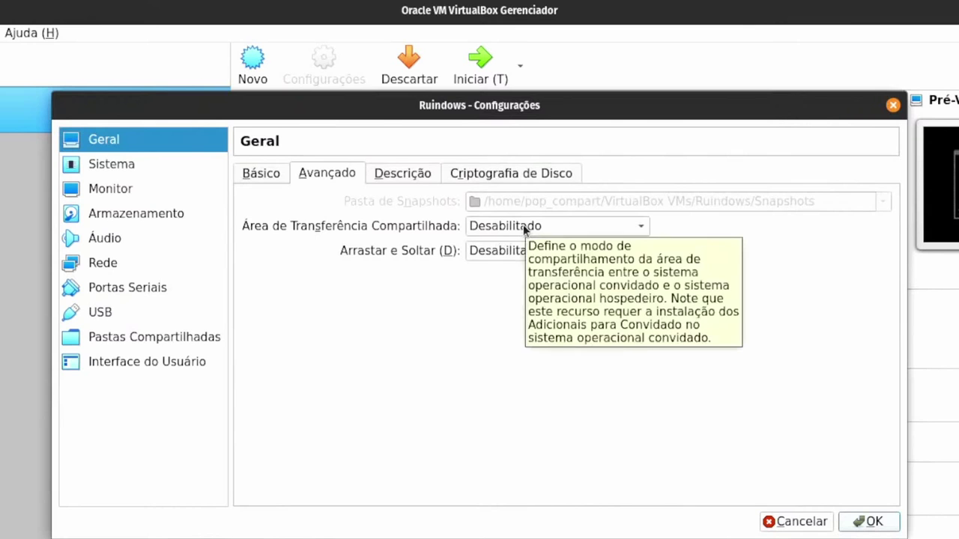
- Change the shared clipboard mode to Hospedeiro para Convidado, then to Desabilitado
{"action": "left_click", "coordinate": [526, 226]}
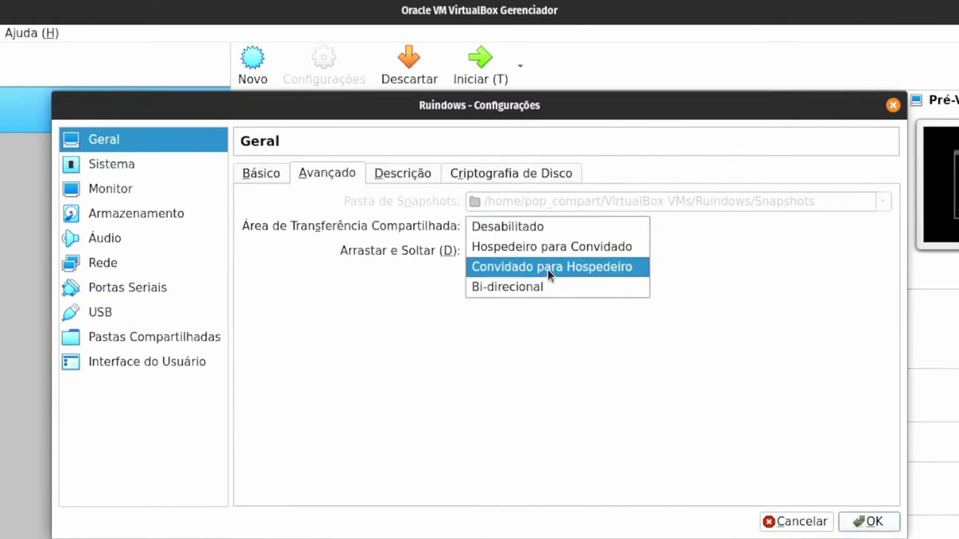
{"action": "left_click", "coordinate": [575, 250]}
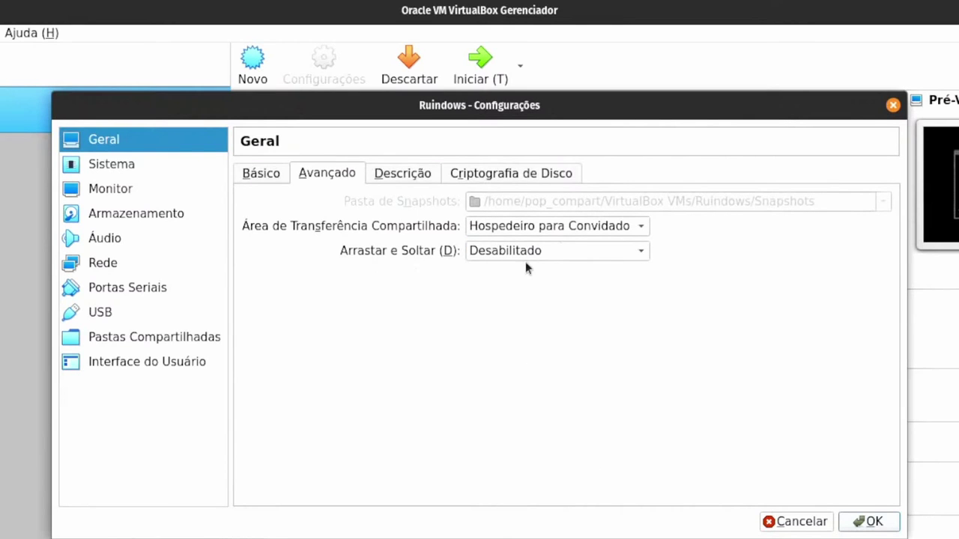
{"action": "left_click", "coordinate": [552, 225]}
{"action": "left_click", "coordinate": [543, 208]}
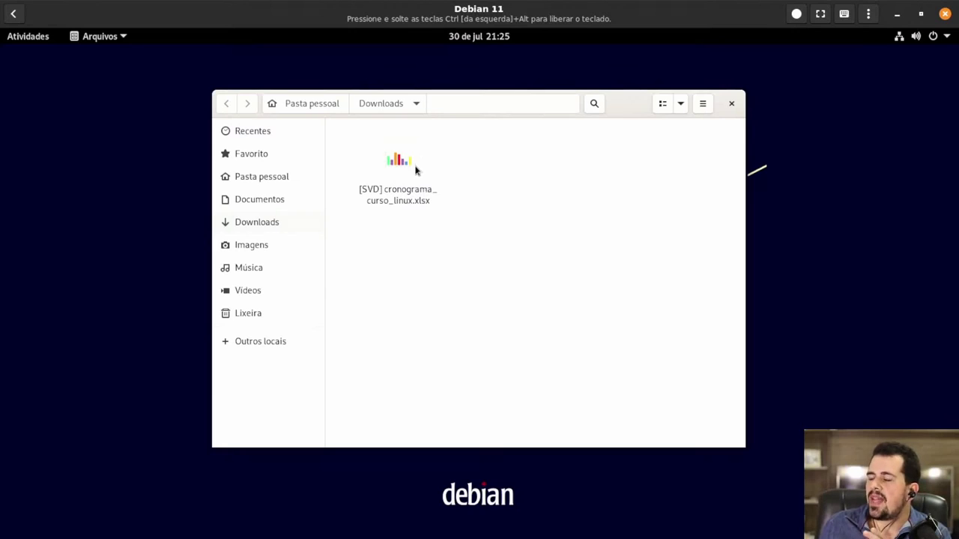
- Select the received spreadsheet in Downloads, then restore and re-maximize the Debian 11 window
{"action": "left_click", "coordinate": [395, 170]}
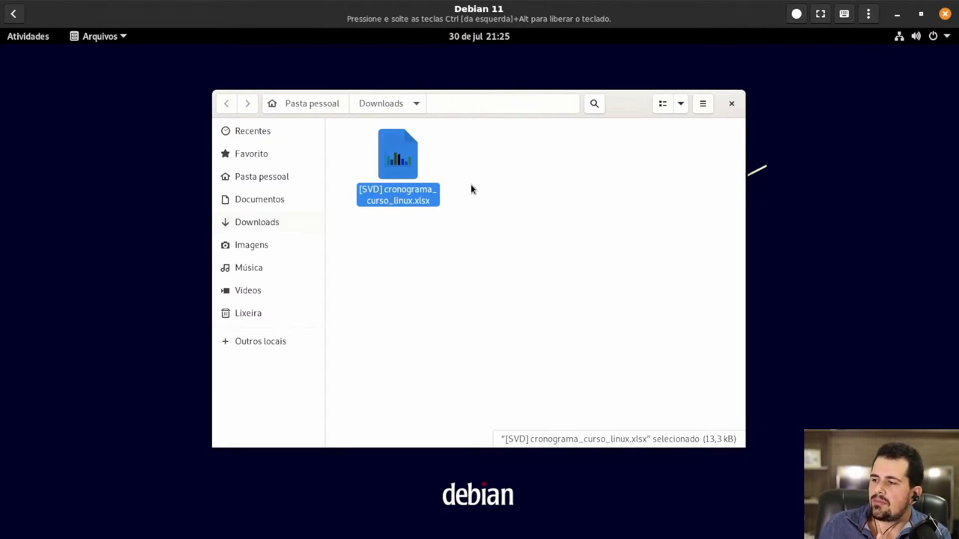
{"action": "double_click", "coordinate": [536, 19]}
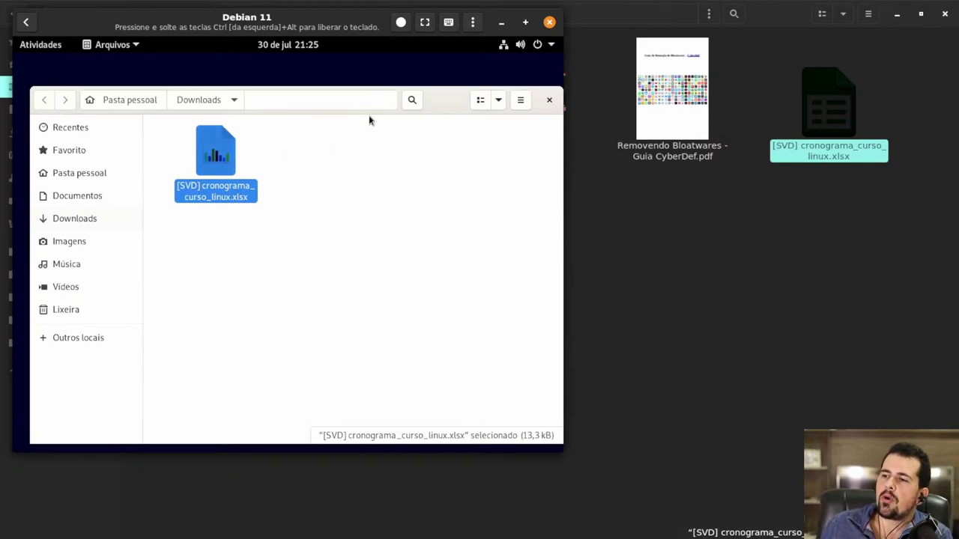
{"action": "double_click", "coordinate": [337, 27]}
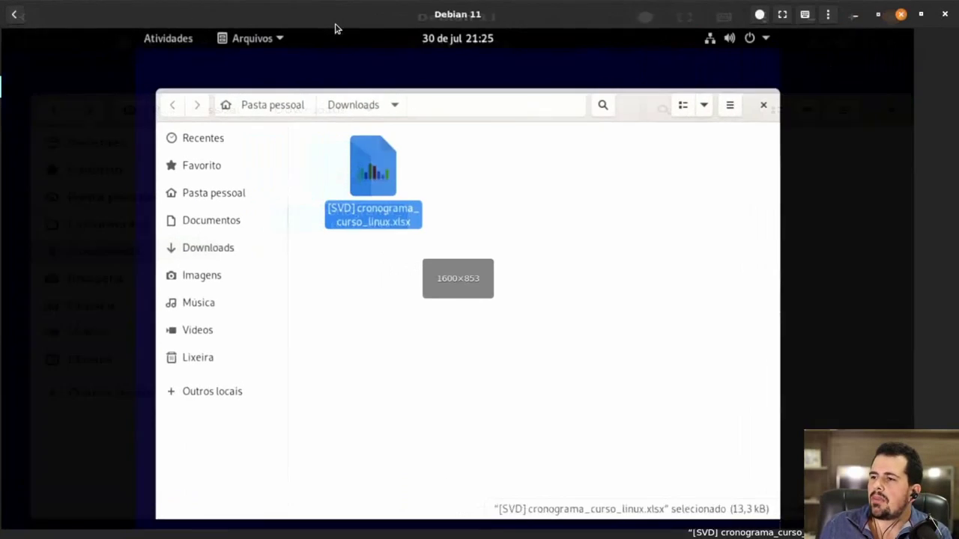
- Send the cronograma spreadsheet into Debian 11 again, then return to the Boxes overview
{"action": "left_click", "coordinate": [868, 15]}
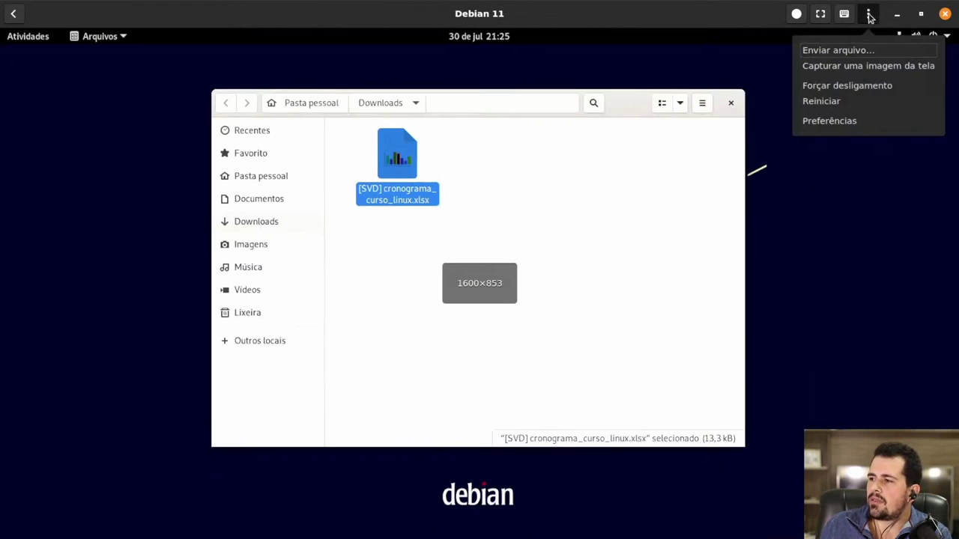
{"action": "left_click", "coordinate": [832, 56]}
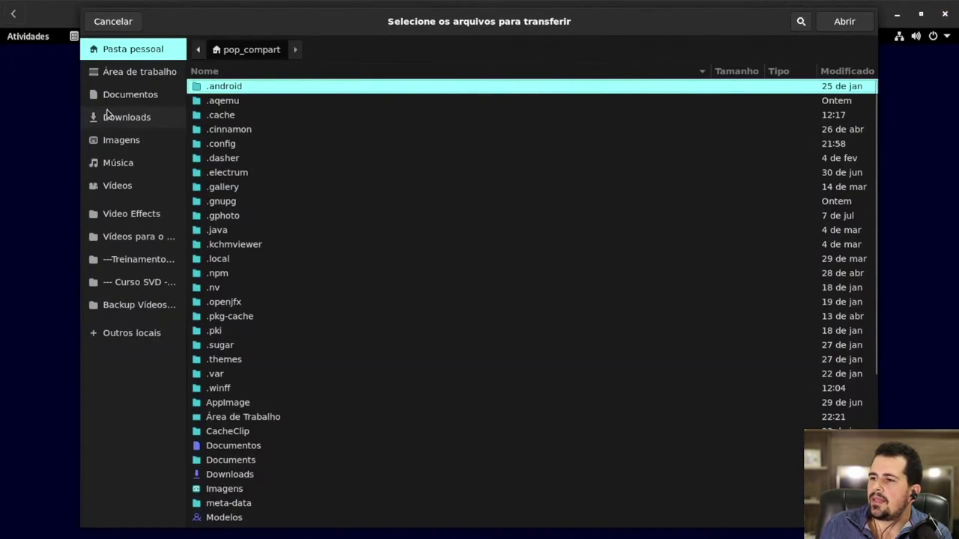
{"action": "left_click", "coordinate": [124, 75]}
{"action": "double_click", "coordinate": [272, 144]}
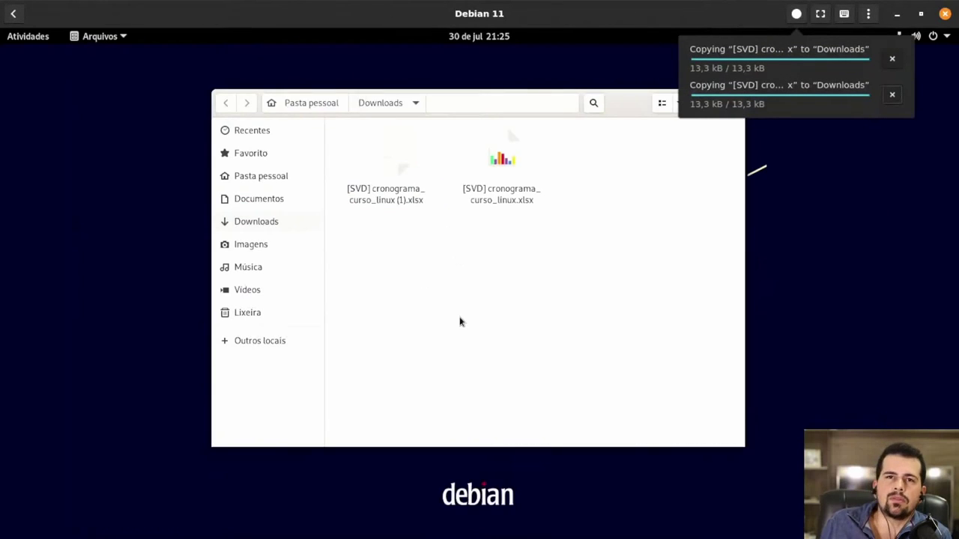
{"action": "left_click", "coordinate": [494, 325]}
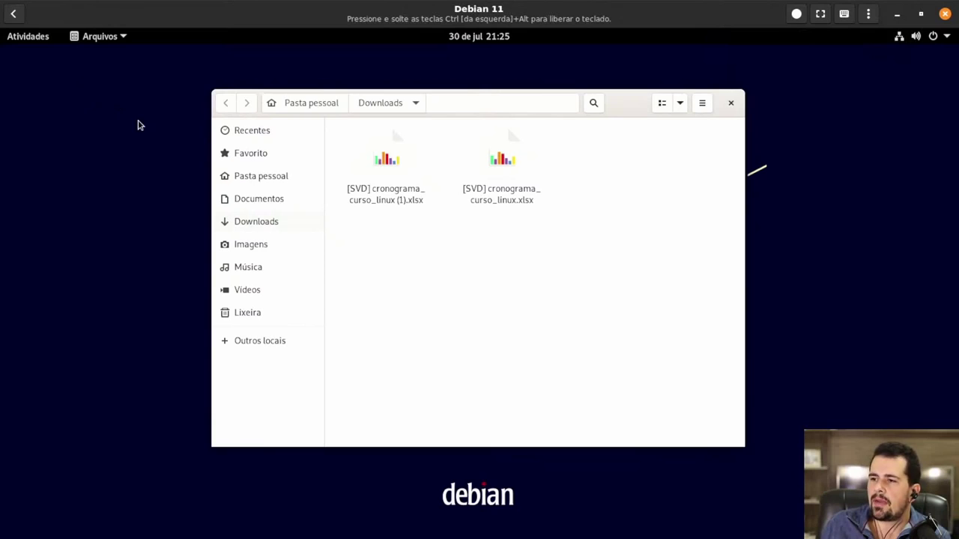
{"action": "left_click", "coordinate": [13, 14]}
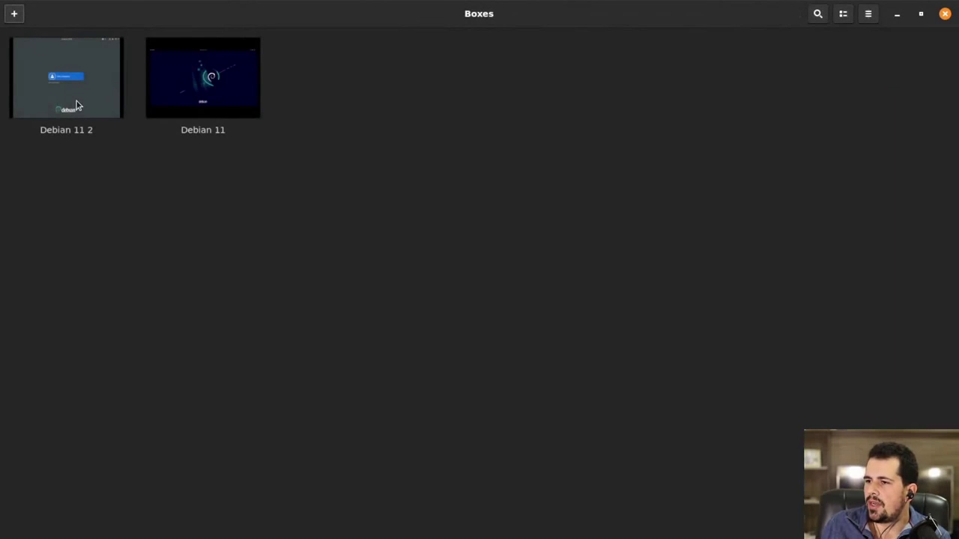
- Sign in to Debian 11 2 as the listed user with the account password, then leave the VM view
{"action": "left_click", "coordinate": [77, 84]}
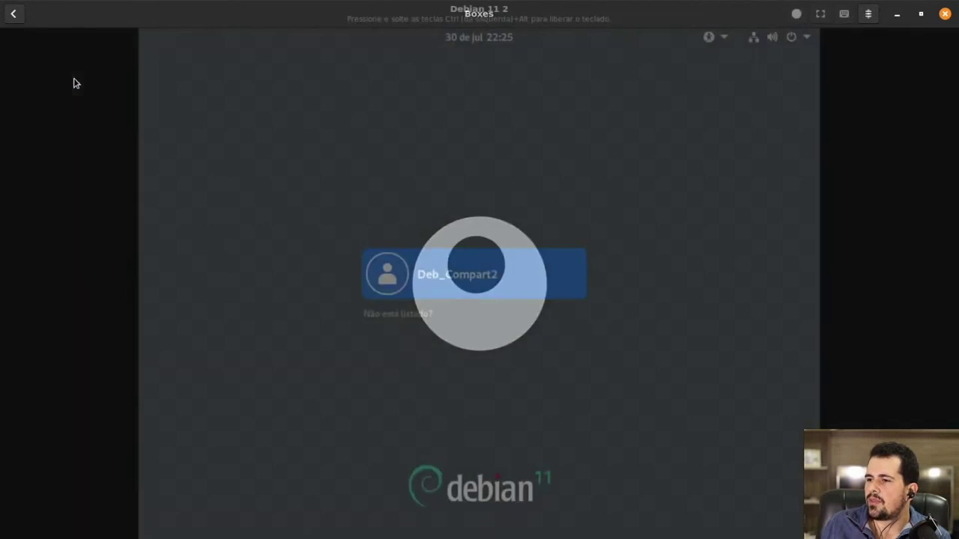
{"action": "key", "text": "Return"}
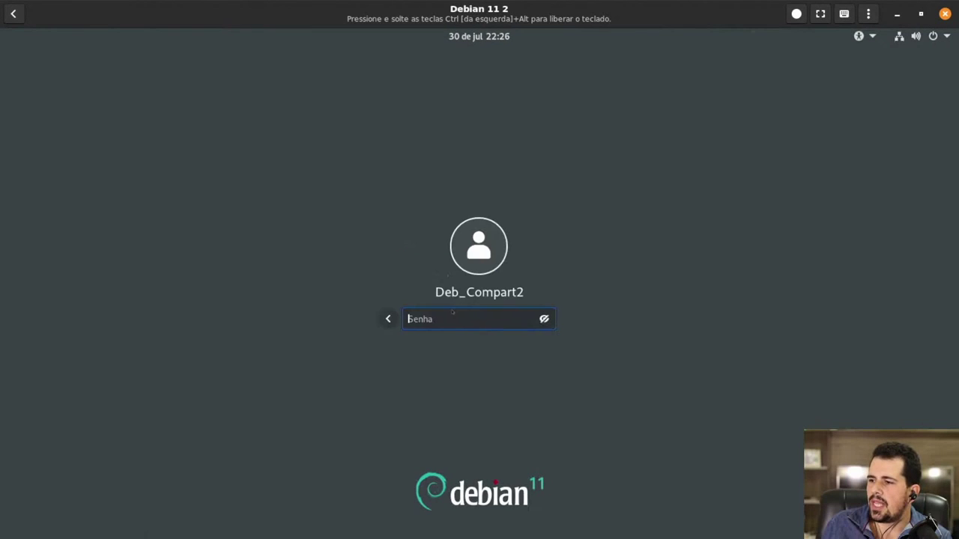
{"action": "left_click", "coordinate": [544, 319]}
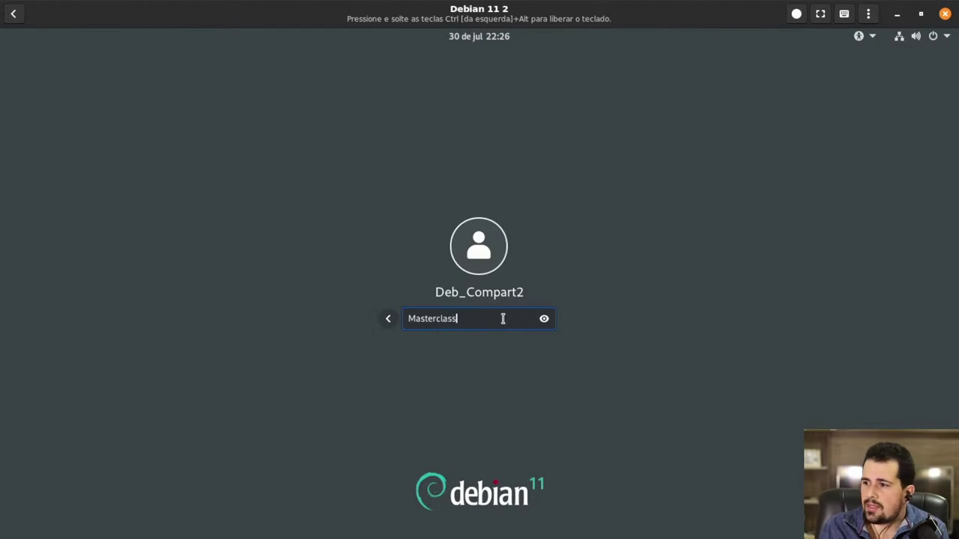
{"action": "key", "text": "Return"}
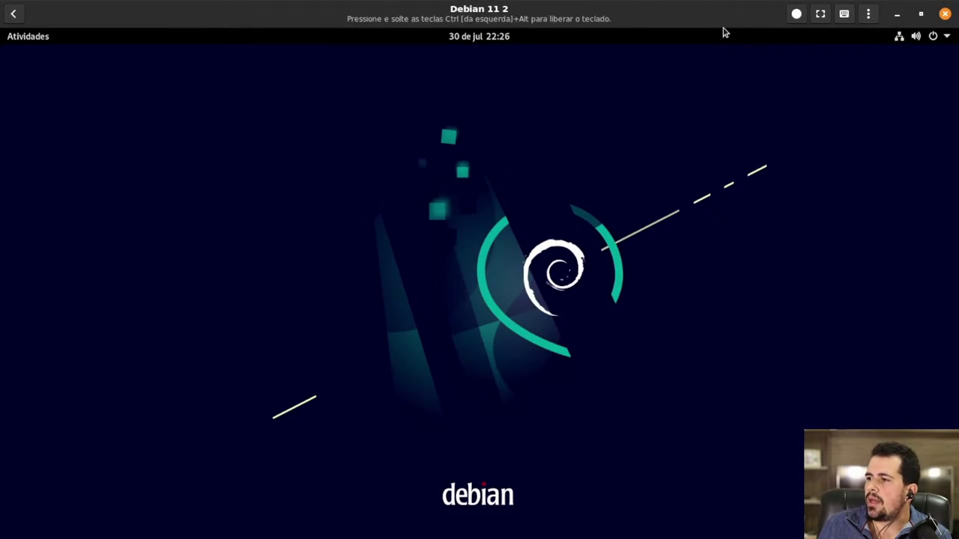
{"action": "left_click", "coordinate": [937, 16]}
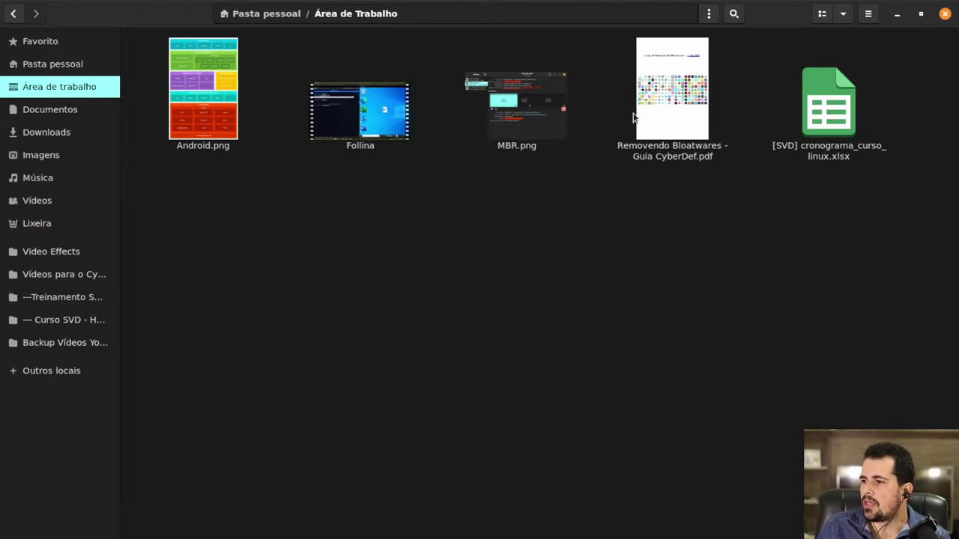
- Select the PDF guide and the cronograma .xlsx on the host Desktop, then minimize Files
{"action": "left_click", "coordinate": [653, 109]}
{"action": "left_click", "coordinate": [568, 512]}
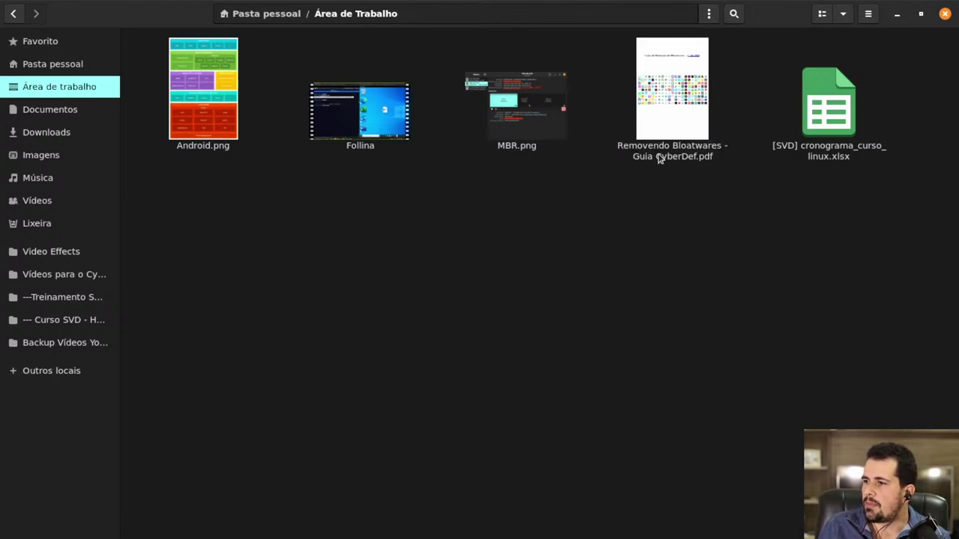
{"action": "left_click", "coordinate": [840, 90]}
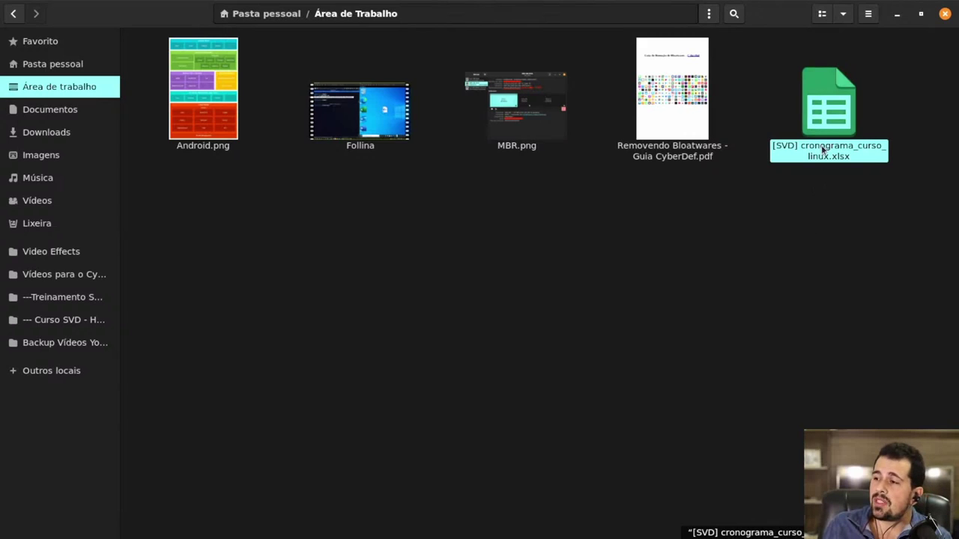
{"action": "left_click", "coordinate": [897, 14]}
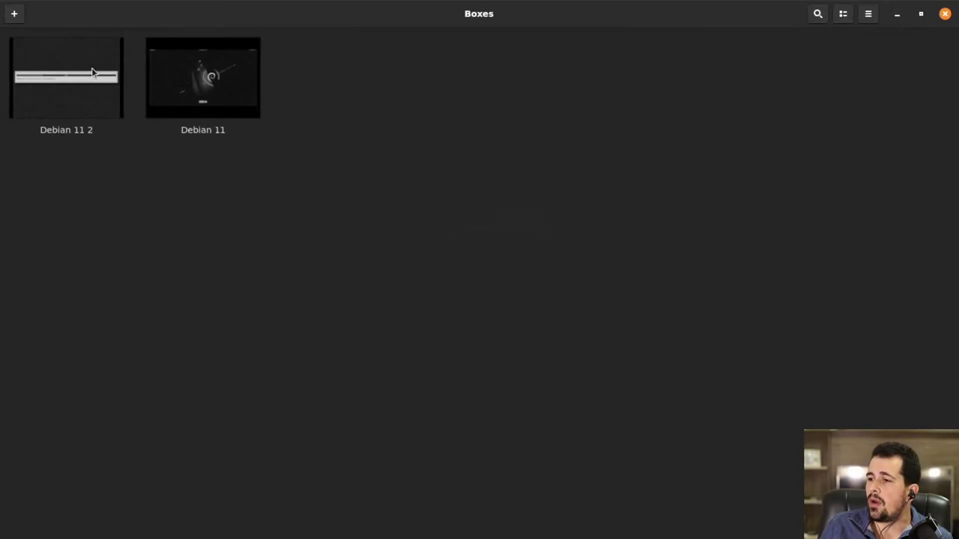
- Send the cronograma .xlsx from the host Desktop into Debian 11 2 and open it from Downloads in Calc
{"action": "left_click", "coordinate": [85, 91]}
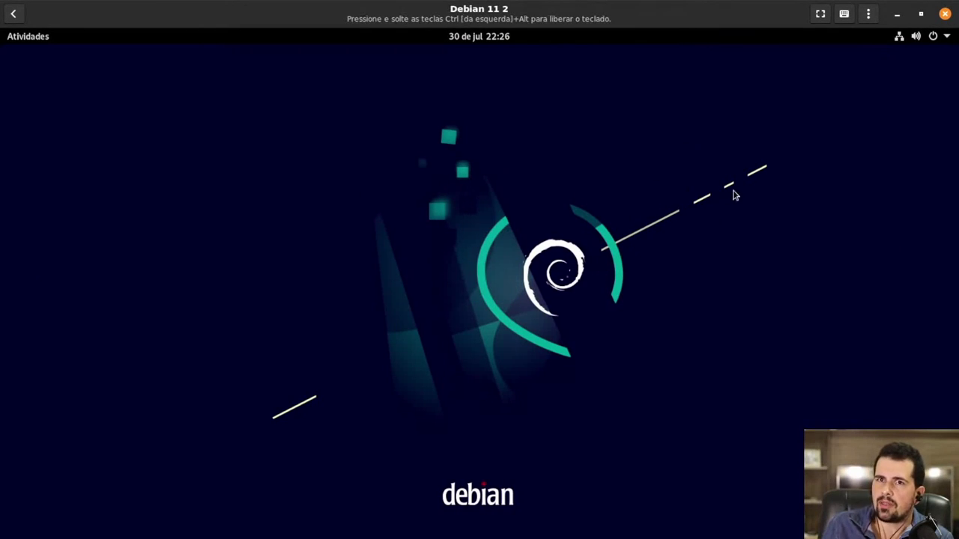
{"action": "left_click", "coordinate": [868, 13]}
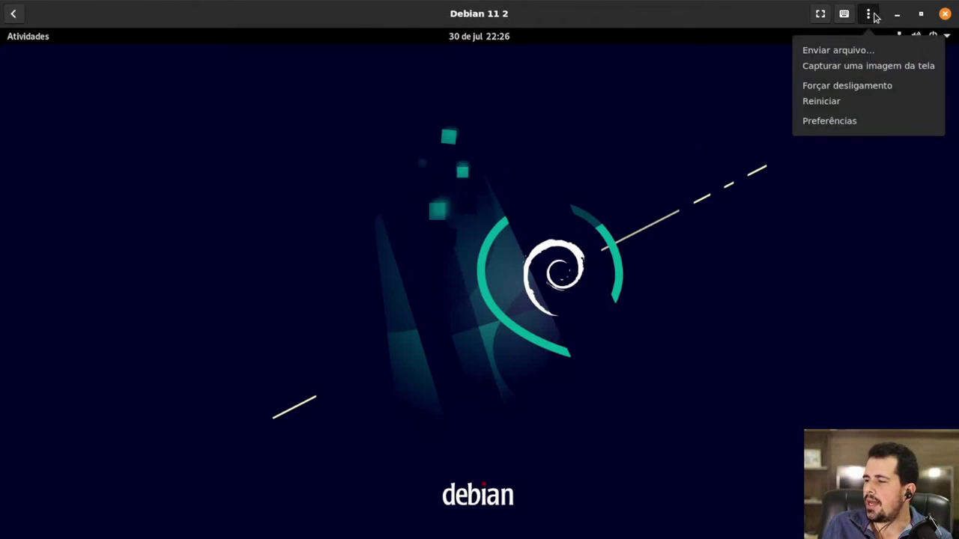
{"action": "left_click", "coordinate": [837, 50]}
{"action": "left_click", "coordinate": [116, 73]}
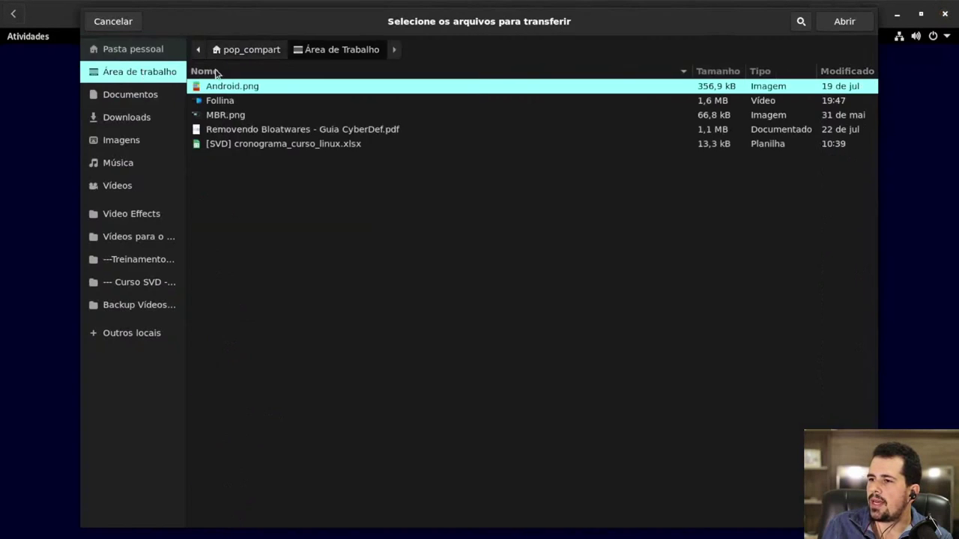
{"action": "double_click", "coordinate": [283, 143]}
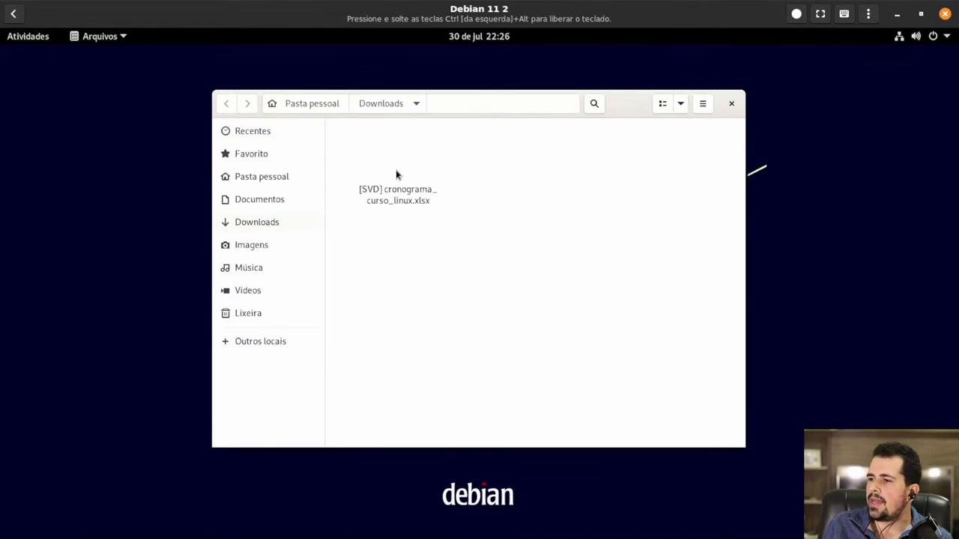
{"action": "left_click", "coordinate": [401, 170]}
{"action": "double_click", "coordinate": [400, 169]}
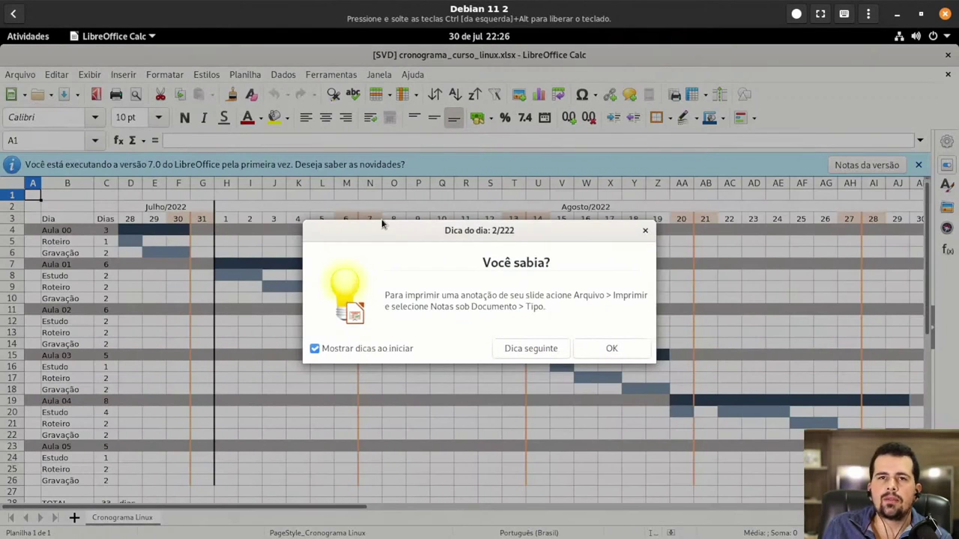
- Dismiss the Dica do dia tip to reveal the Aula 00–05 course schedule
{"action": "left_click", "coordinate": [612, 349]}
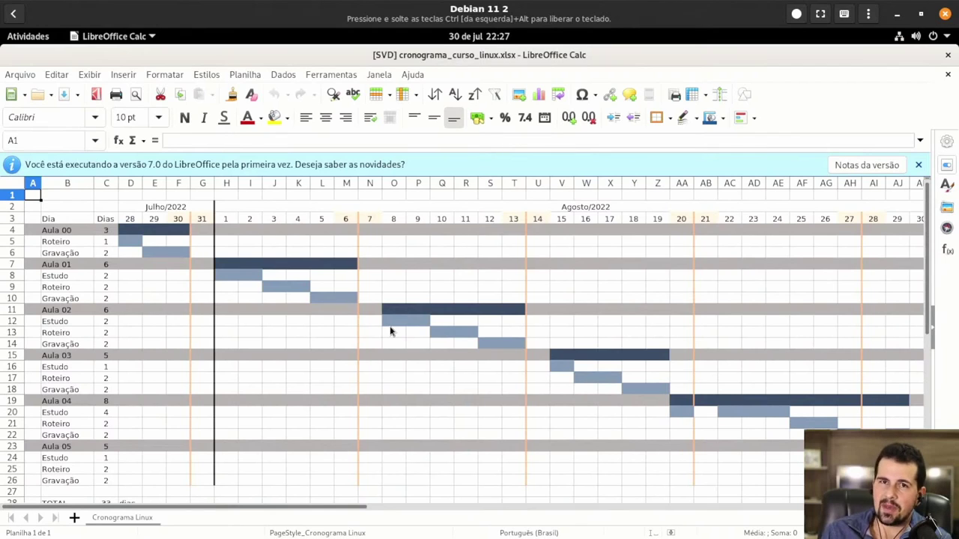
- Close the spreadsheet and launch LibreOffice by searching 'li' in Atividades
{"action": "left_click", "coordinate": [947, 57]}
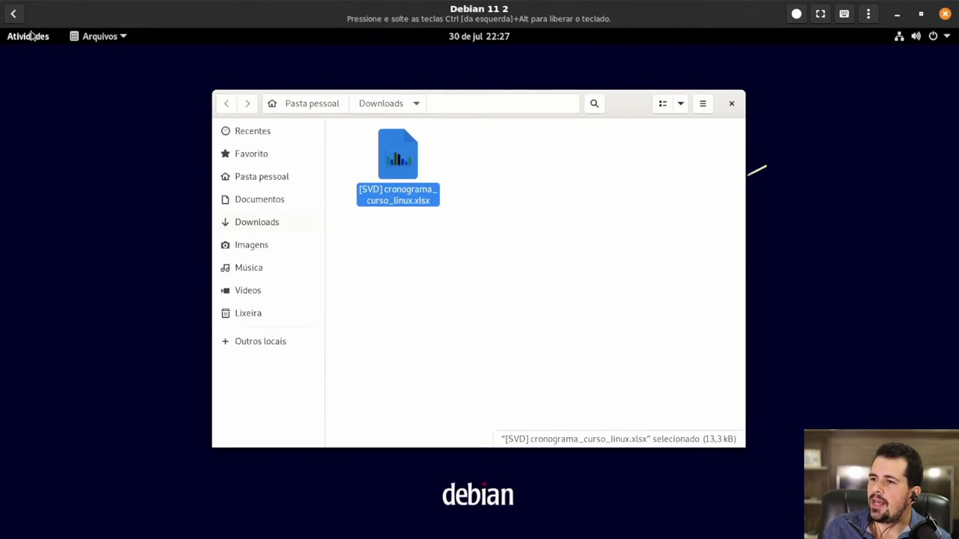
{"action": "left_click", "coordinate": [30, 36]}
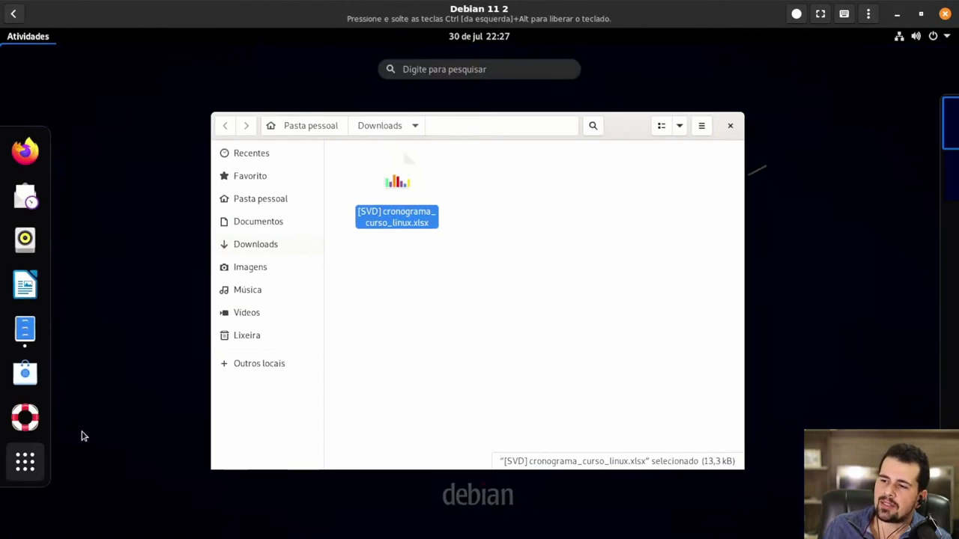
{"action": "type", "text": "li"}
{"action": "left_click", "coordinate": [317, 138]}
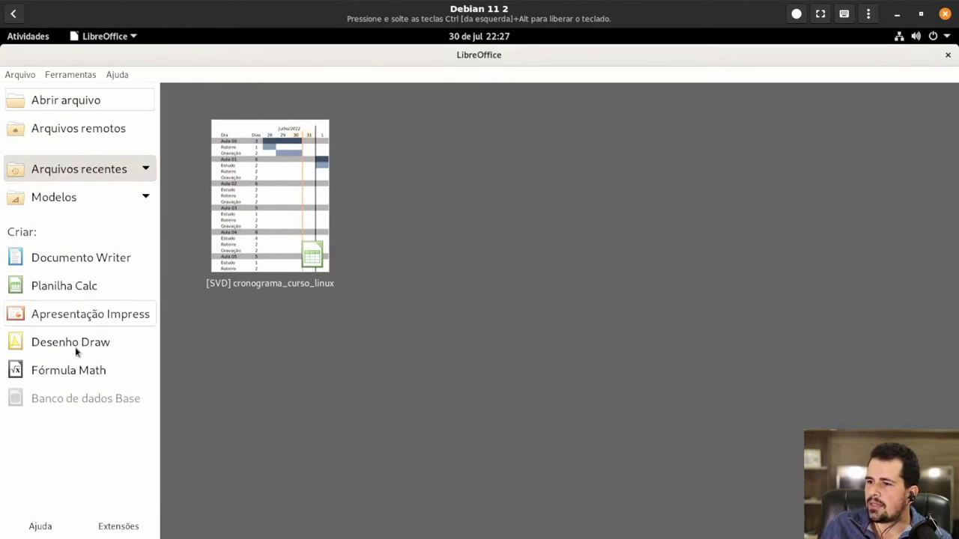
- Show About LibreOffice (version 7.0.4.2) from Ajuda and follow its Sítio Web link
{"action": "left_click", "coordinate": [117, 74]}
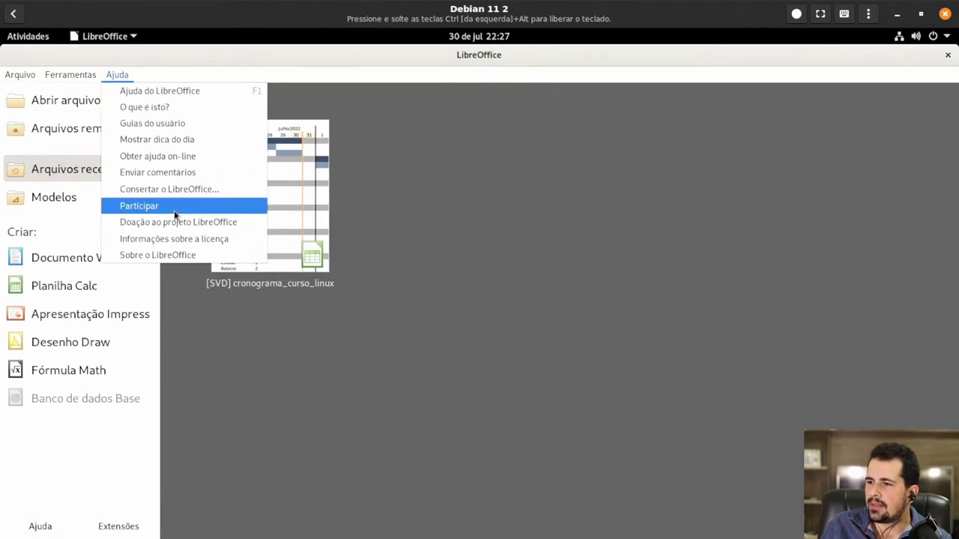
{"action": "left_click", "coordinate": [171, 252]}
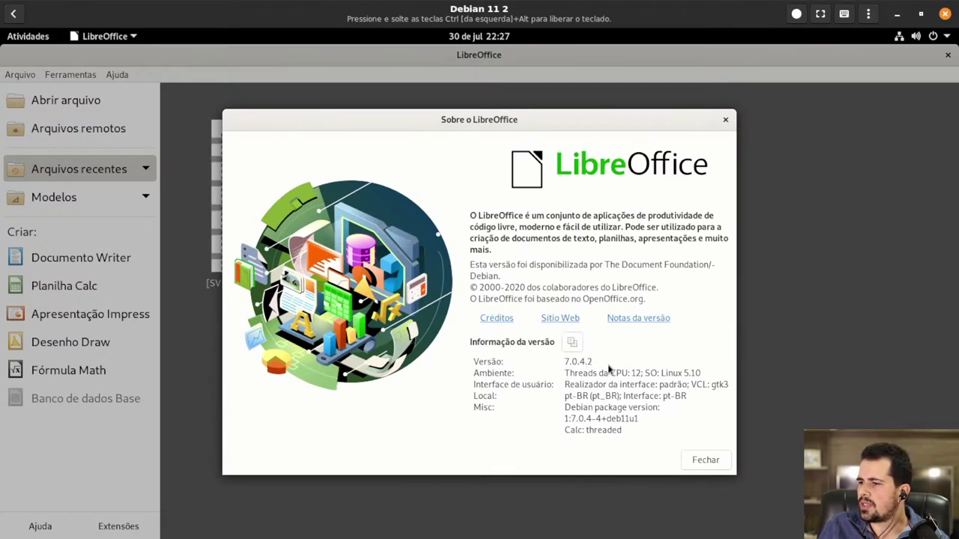
{"action": "left_click", "coordinate": [557, 322]}
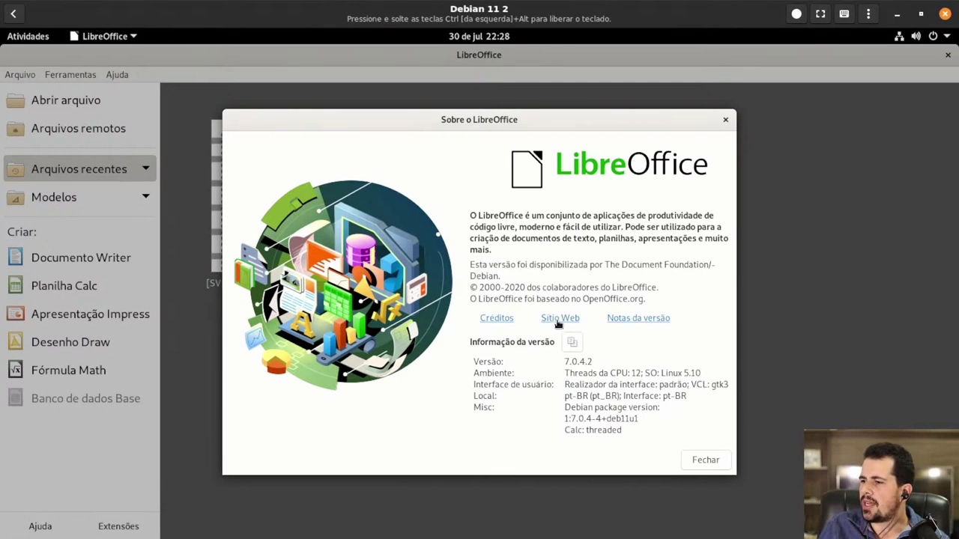